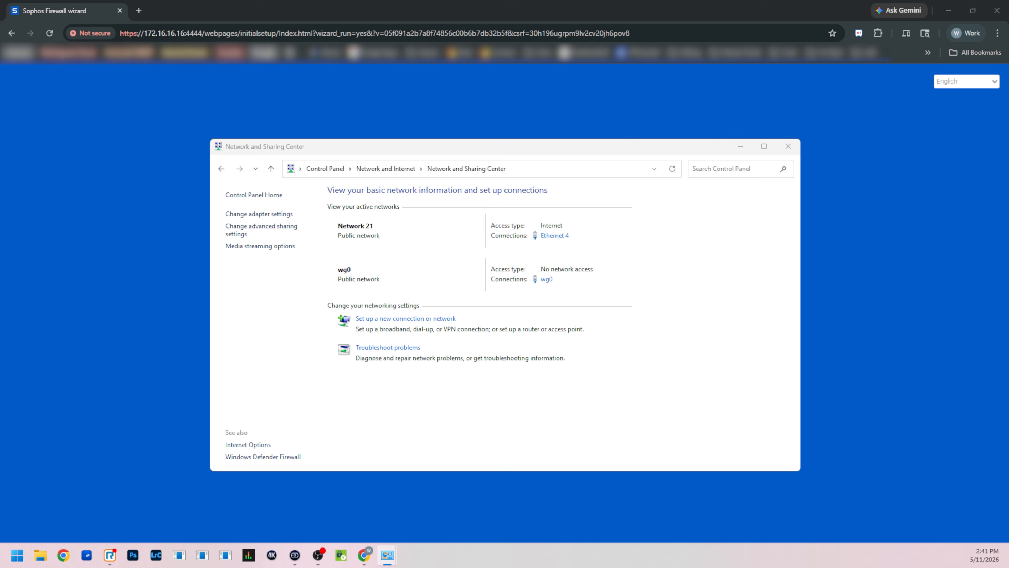
# - Open the Ethernet 4 adapter's TCP/IPv4 properties to check how its IP address is assigned
pyautogui.click(418, 397)
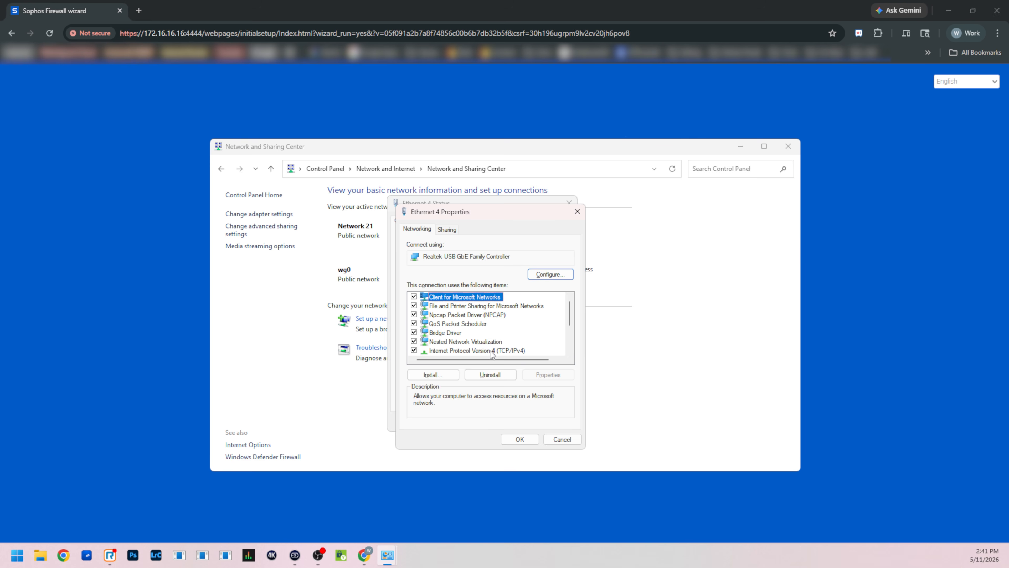
pyautogui.doubleClick(492, 351)
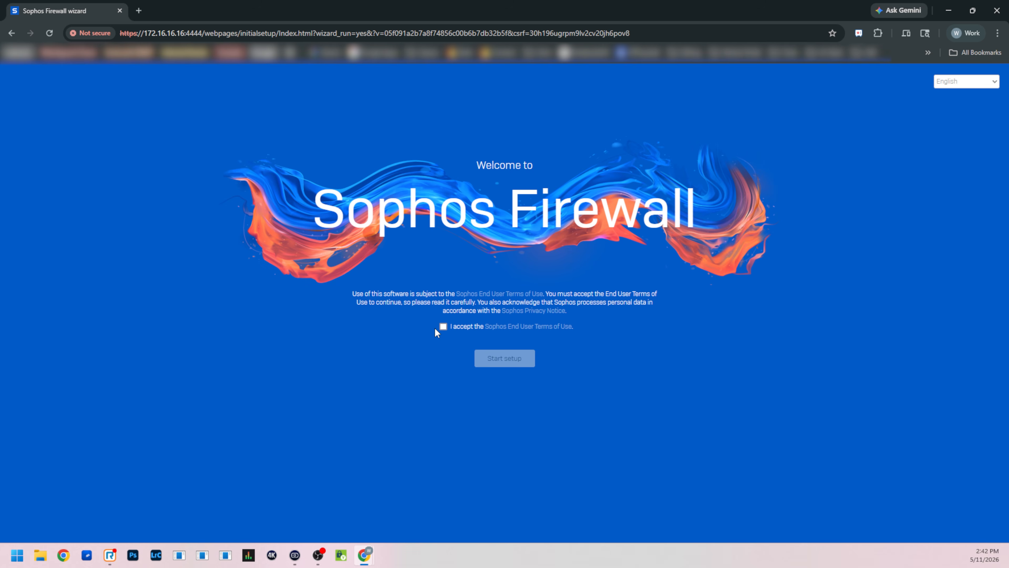
pyautogui.click(442, 327)
# - Start the firewall's basic configuration, then enter and repeat the default administrator's new password
pyautogui.click(514, 363)
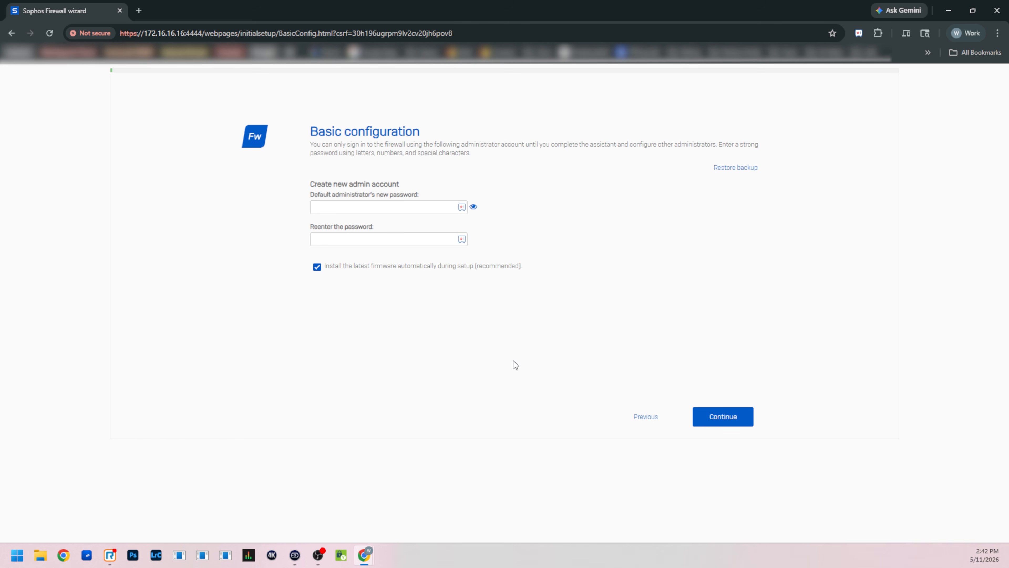
pyautogui.click(420, 207)
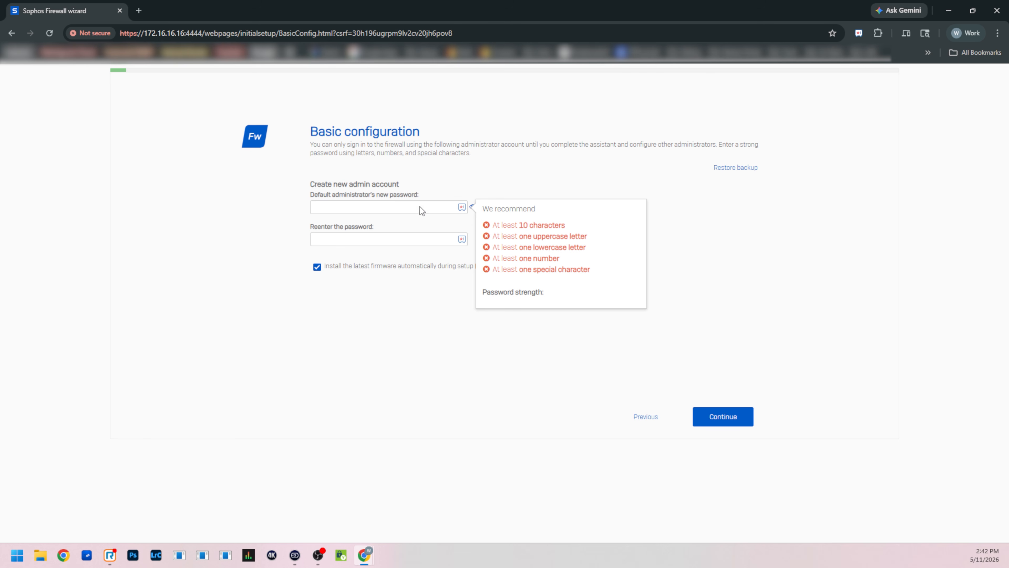
pyautogui.hotkey('ctrl', 'v')
pyautogui.press('Tab')
pyautogui.hotkey('ctrl', 'v')
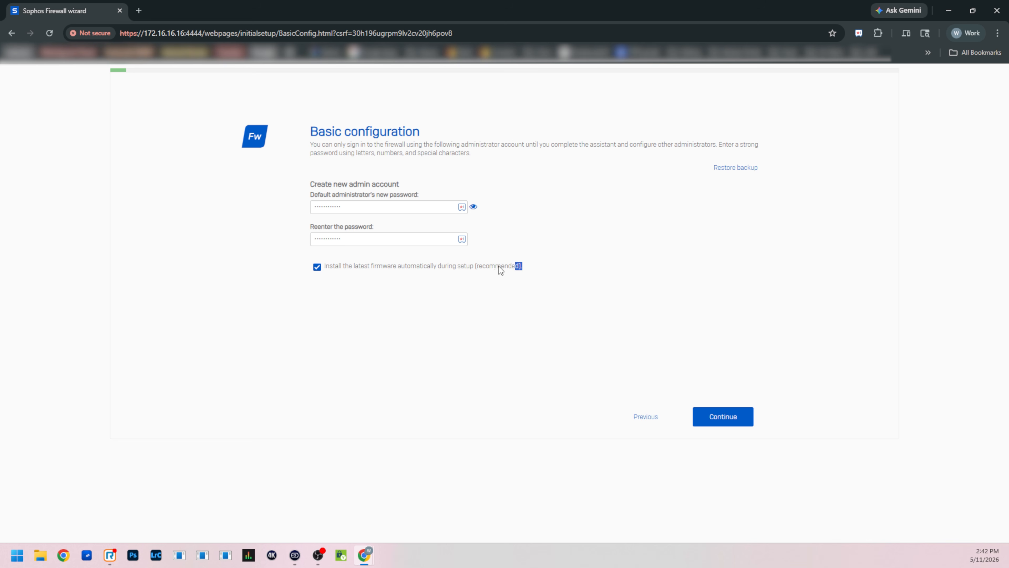
# - Submit the basic configuration with automatic installation of the latest firmware, and start the mandatory firmware update
pyautogui.moveTo(524, 266); pyautogui.dragTo(329, 274)
pyautogui.click(336, 274)
pyautogui.click(727, 424)
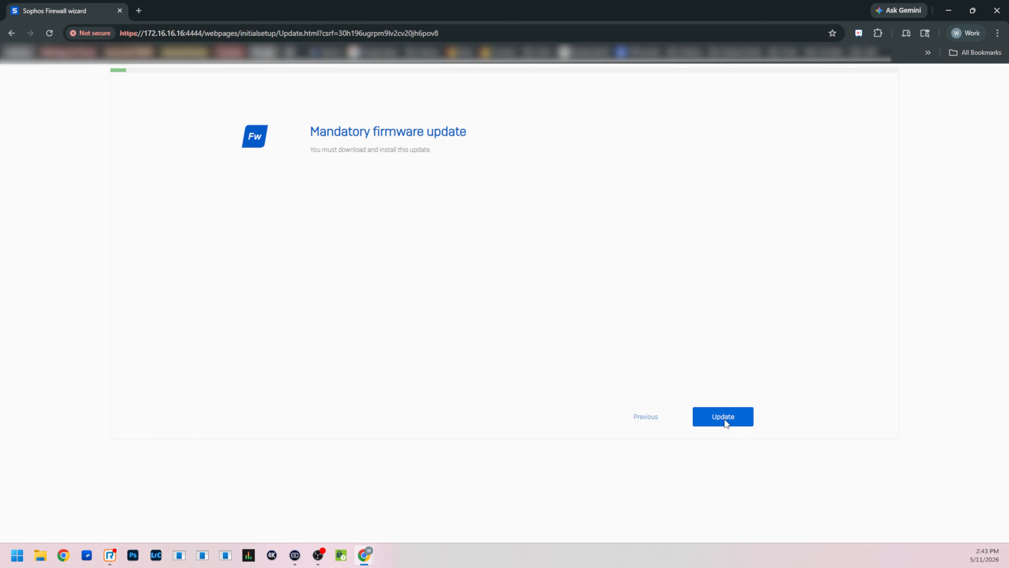
pyautogui.click(725, 420)
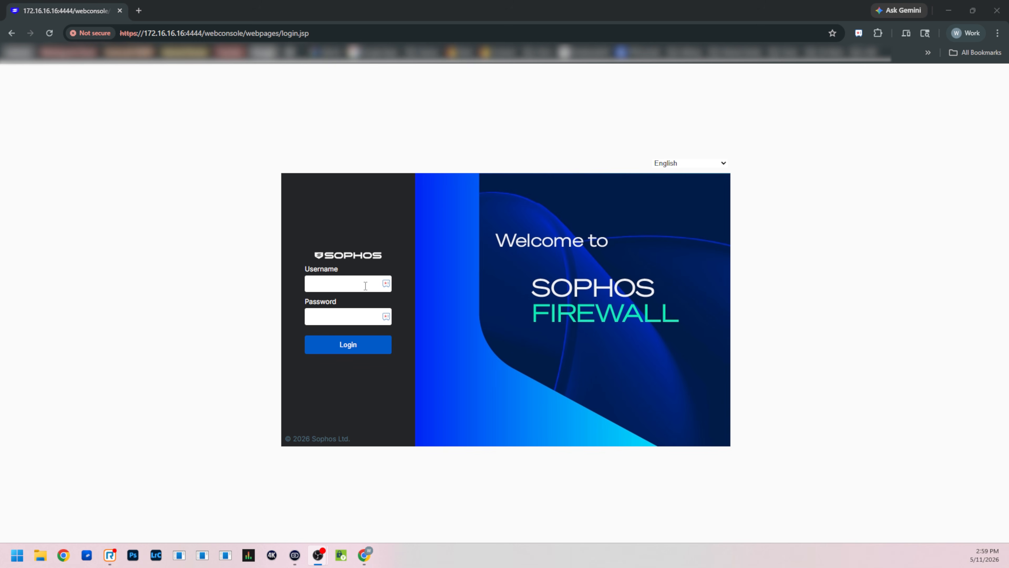
# - Log in to the firewall web console as admin with the administrator password
pyautogui.click(364, 285)
pyautogui.write('admin')
pyautogui.press('Tab')
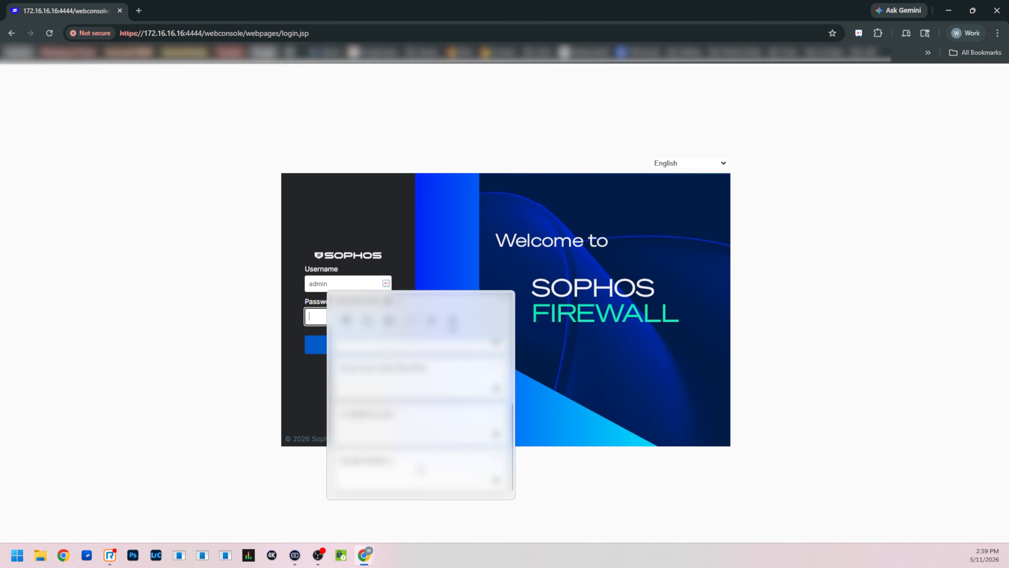
pyautogui.click(340, 358)
pyautogui.click(340, 344)
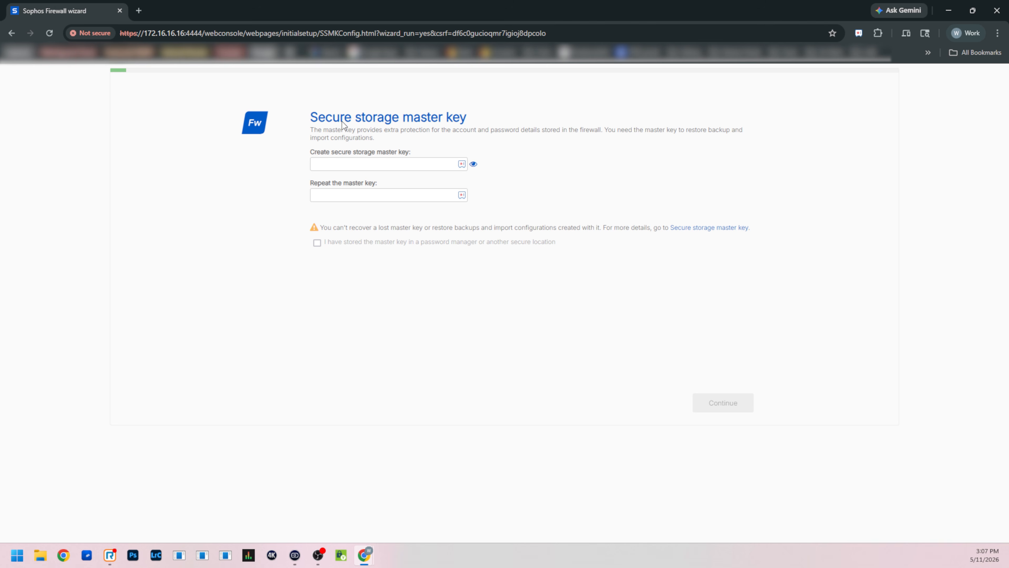
# - Enter and repeat the secure storage master key, acknowledge that it is stored securely, and continue the setup
pyautogui.moveTo(310, 119); pyautogui.dragTo(496, 118)
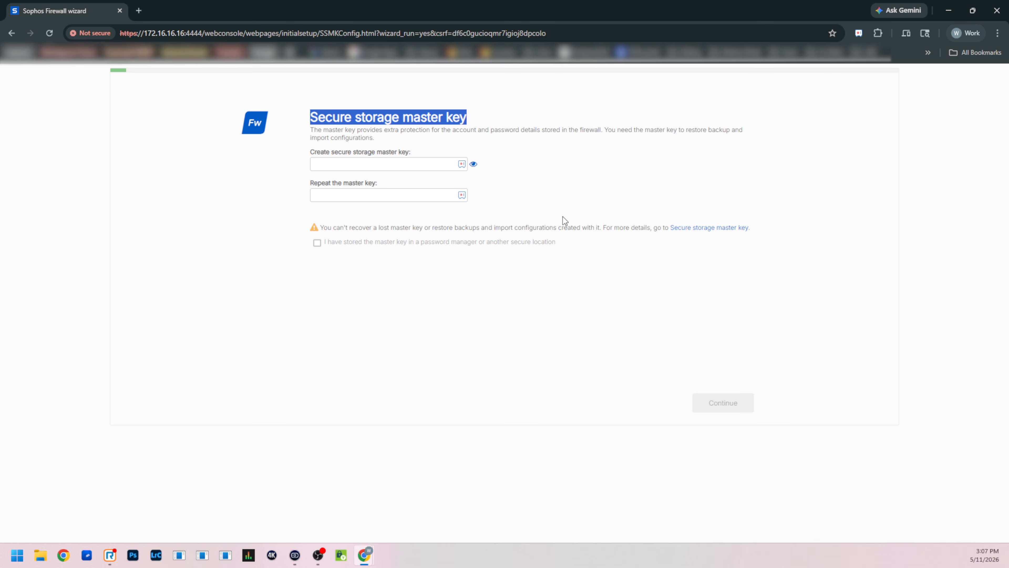
pyautogui.click(409, 165)
pyautogui.write('•••••••••••••••')
pyautogui.press('Tab')
pyautogui.write('•••••••••••••••')
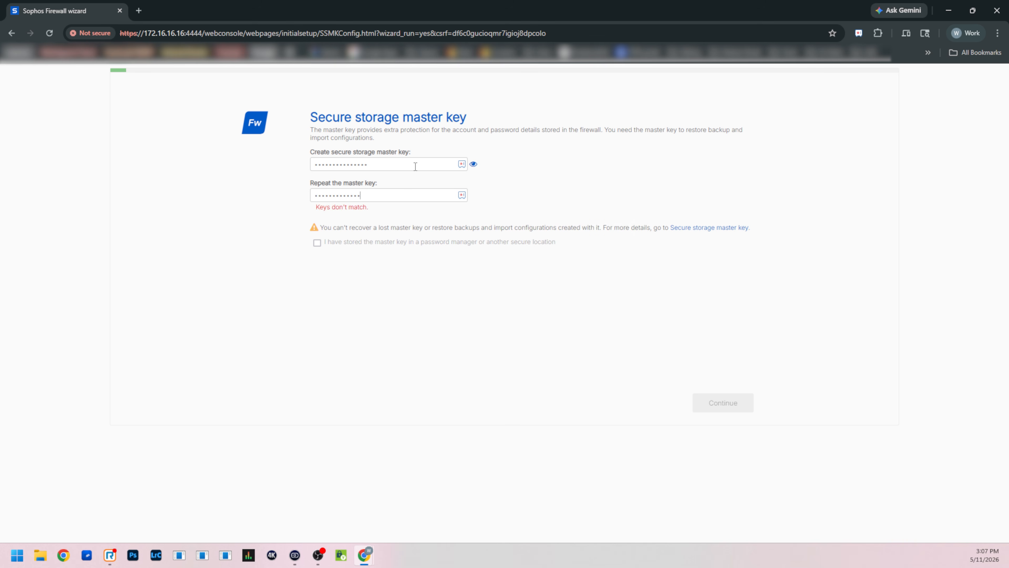
pyautogui.click(318, 243)
pyautogui.click(718, 406)
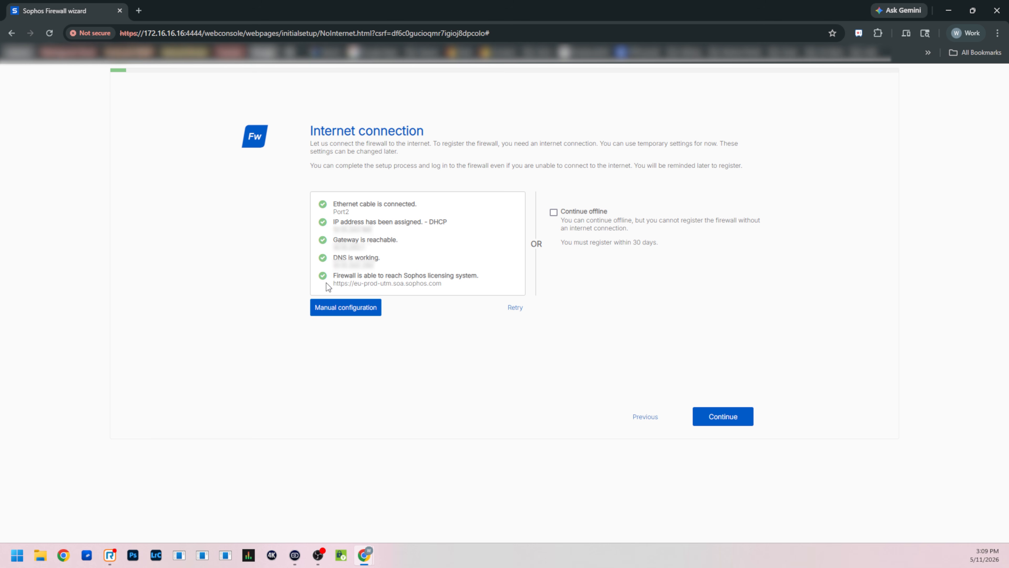
# - Review the manual internet configuration for Port2 without changes, and continue with the detected connection
pyautogui.click(340, 309)
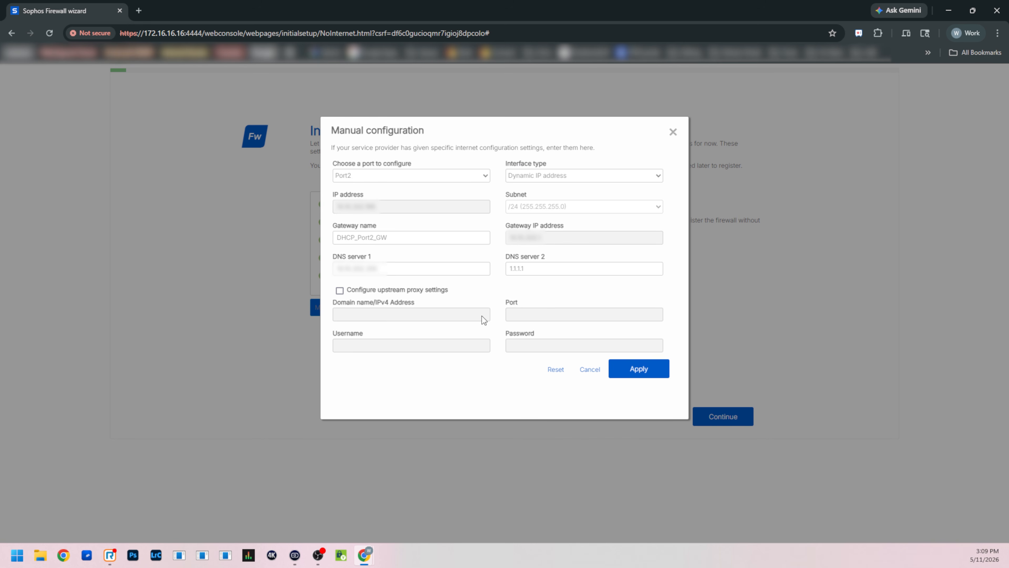
pyautogui.click(740, 336)
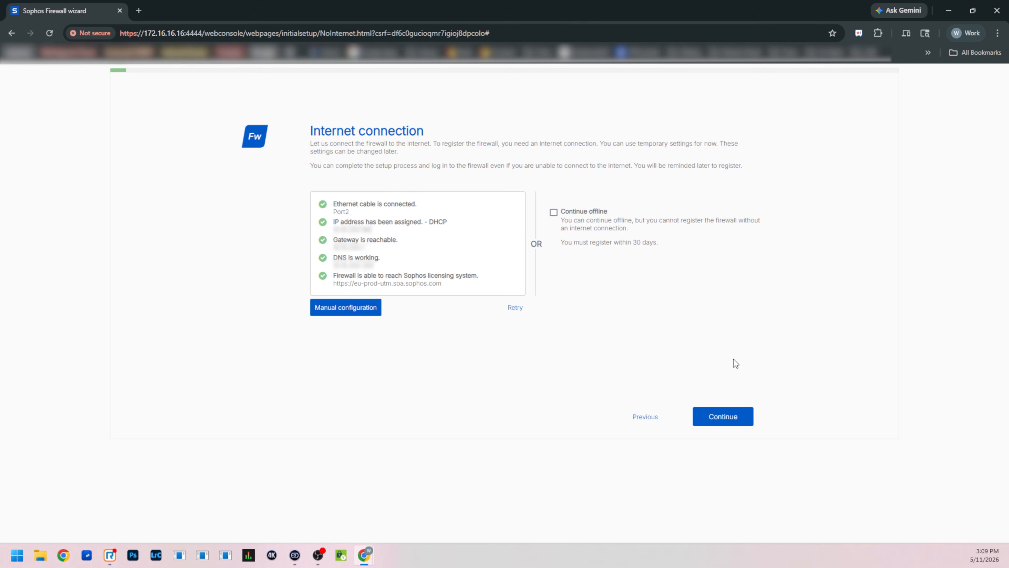
pyautogui.click(728, 418)
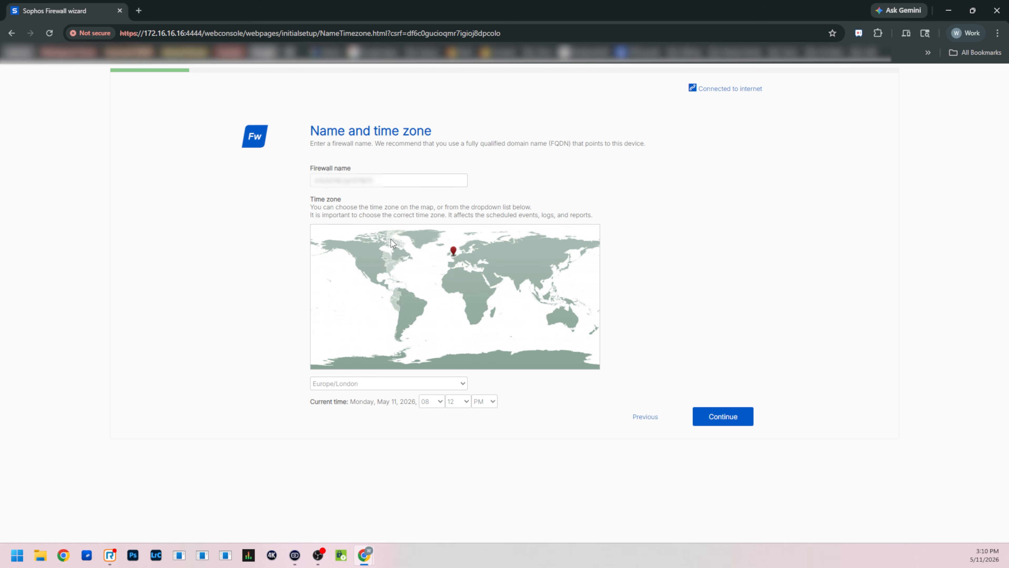
# - Choose the firewall's local time zone in place of Europe/London and continue to registration
pyautogui.click(389, 384)
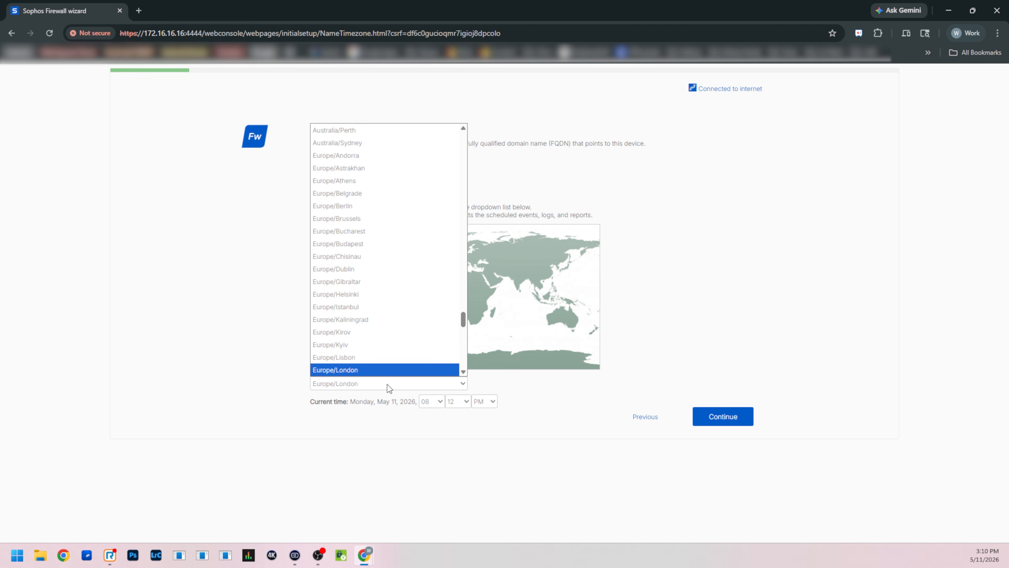
pyautogui.scroll(15, 383, 366)
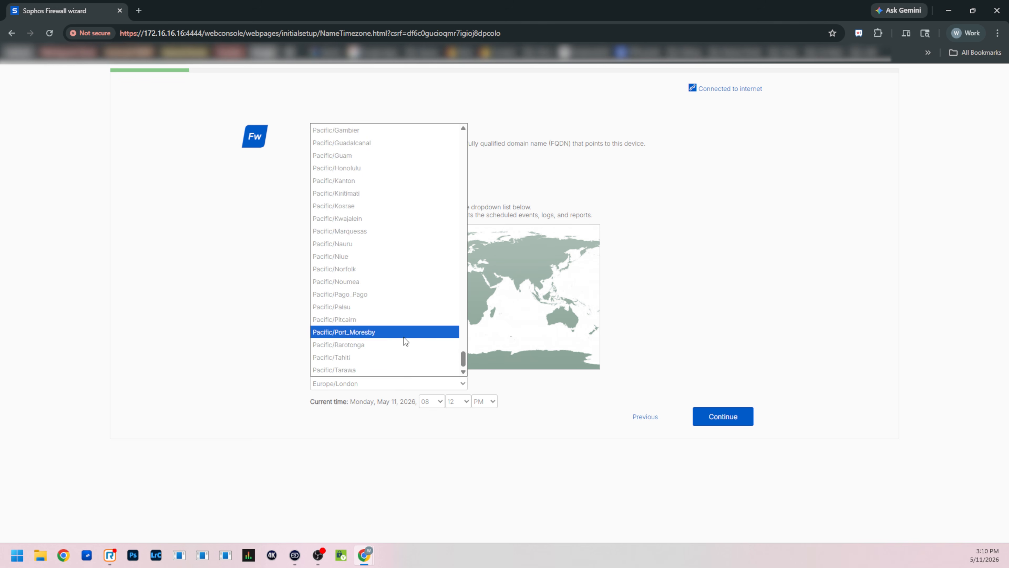
pyautogui.scroll(10, 400, 334)
pyautogui.click(410, 254)
pyautogui.click(733, 415)
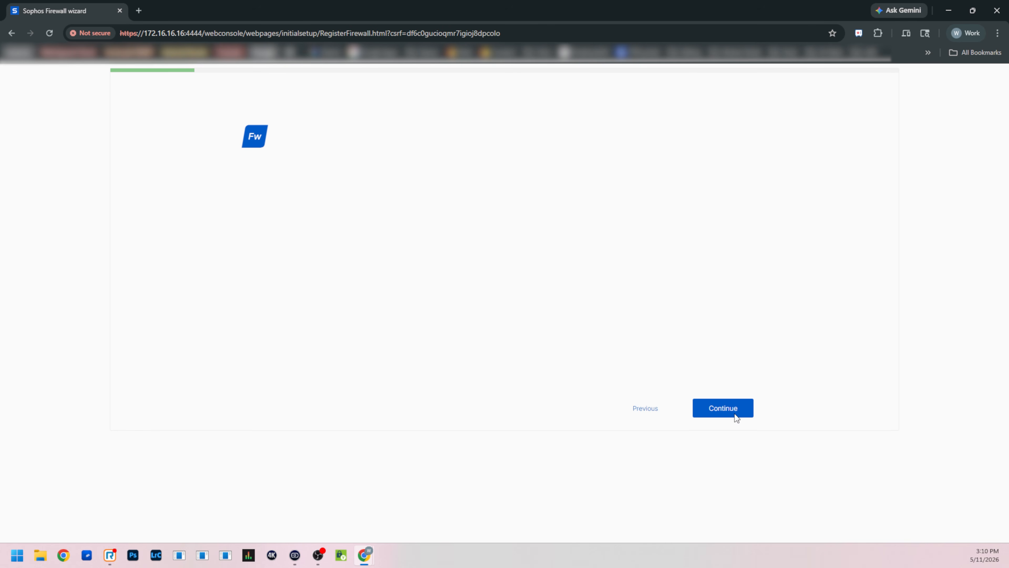
# - Select the firewall's serial number on the registration page and continue with registering the firewall
pyautogui.moveTo(436, 179); pyautogui.dragTo(346, 177)
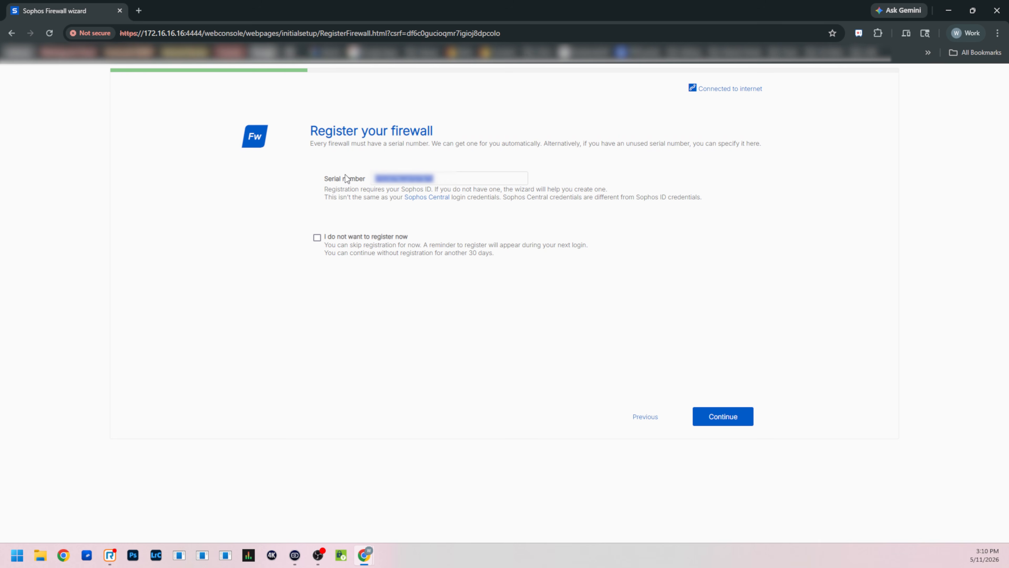
pyautogui.click(734, 417)
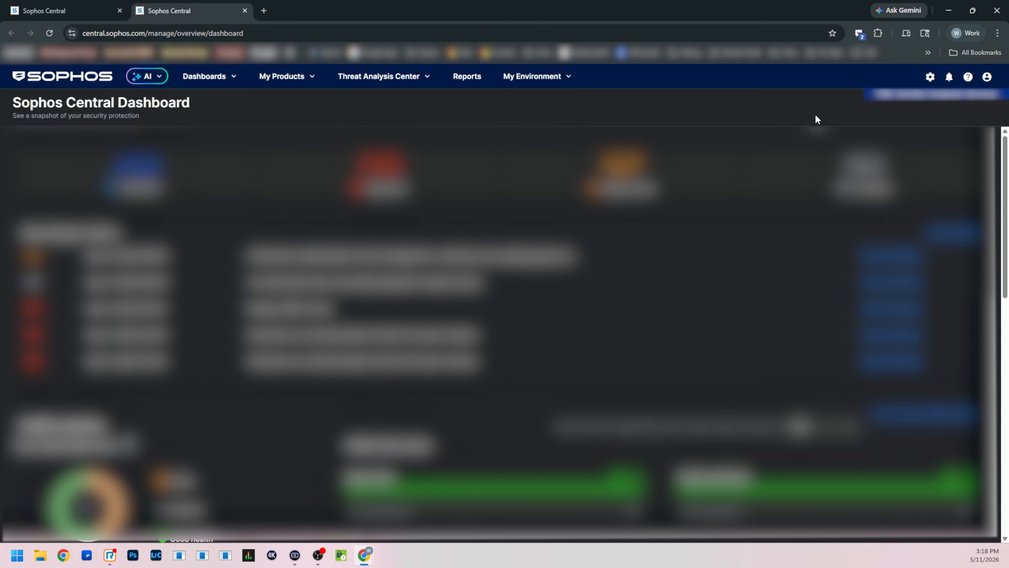
# - Open the firewall licenses in the Sophos Central account's licensing page
pyautogui.click(988, 77)
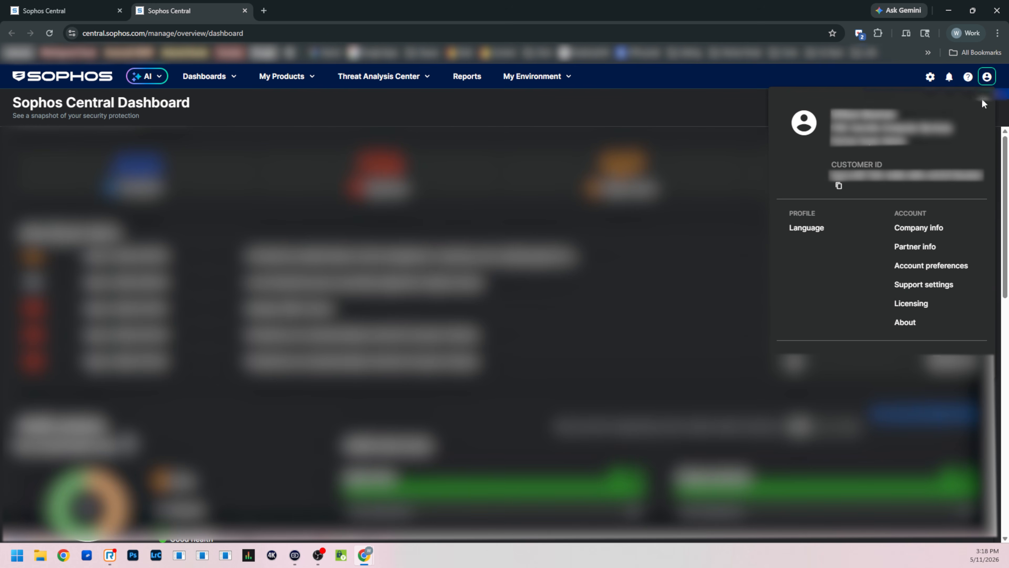
pyautogui.click(921, 307)
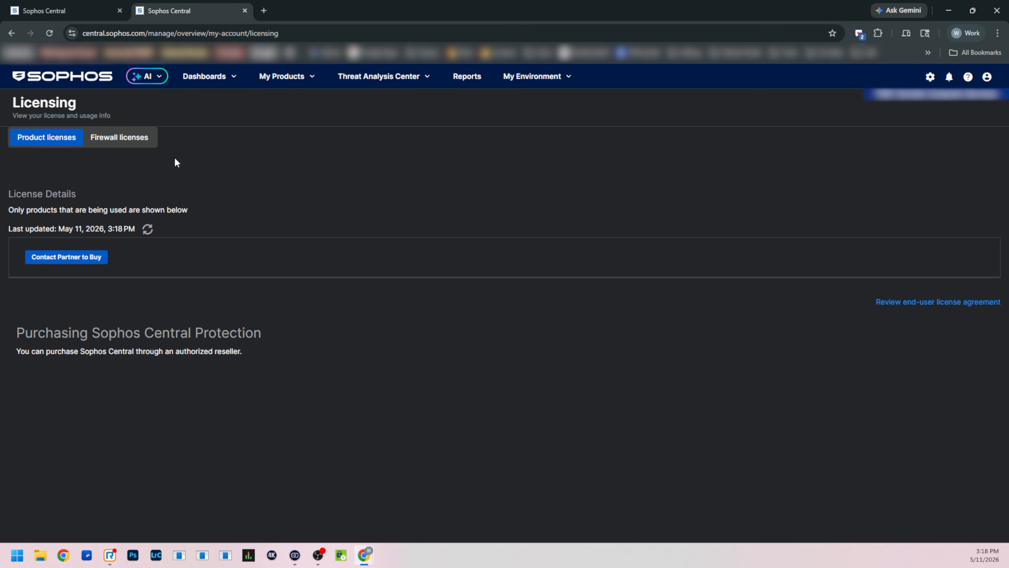
pyautogui.click(145, 139)
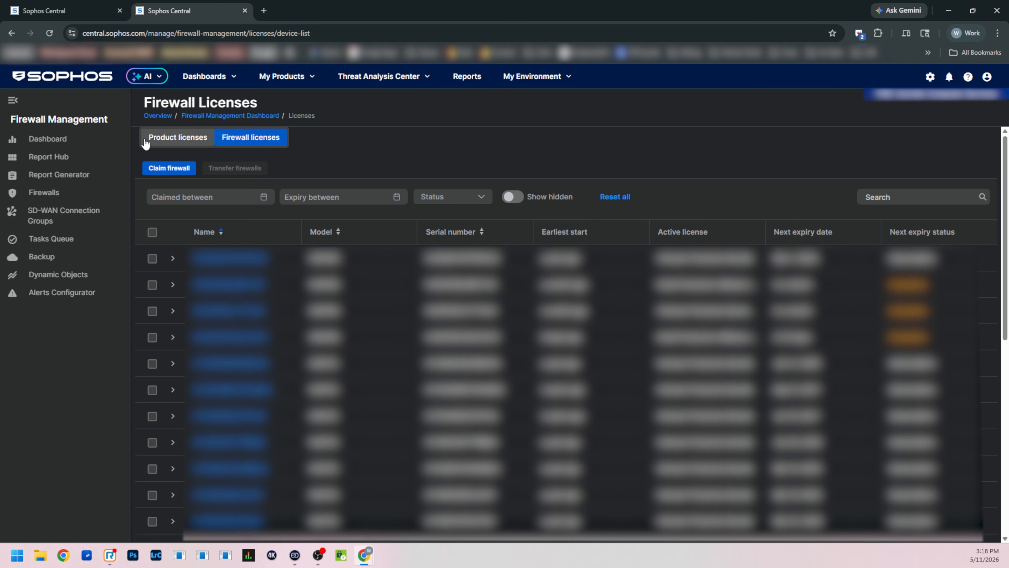
# - Claim the firewall by its serial number with the 30-day Xstream, Web Server and Email Protection evaluation license
pyautogui.click(185, 171)
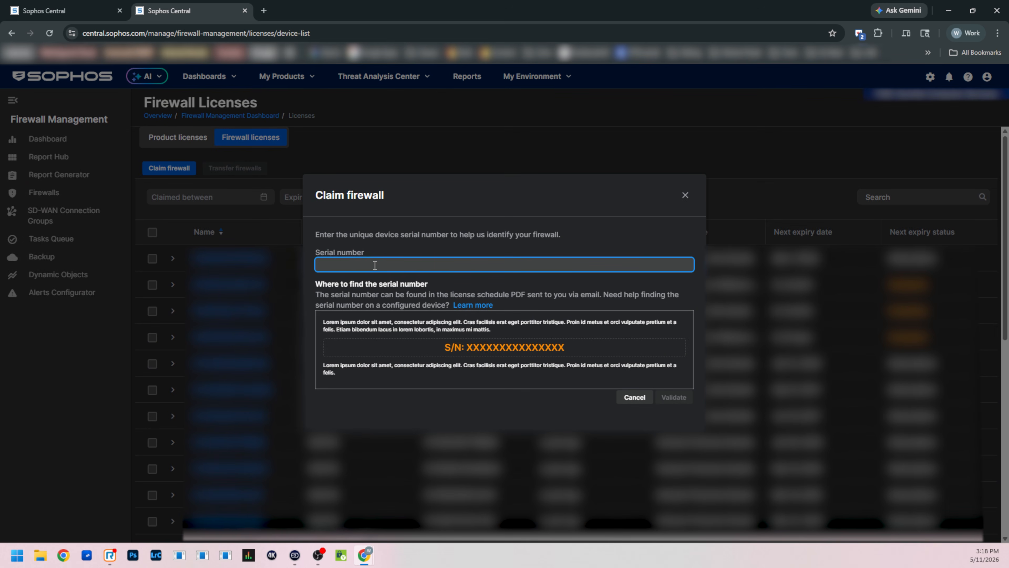
pyautogui.hotkey('ctrl', 'v')
pyautogui.click(682, 398)
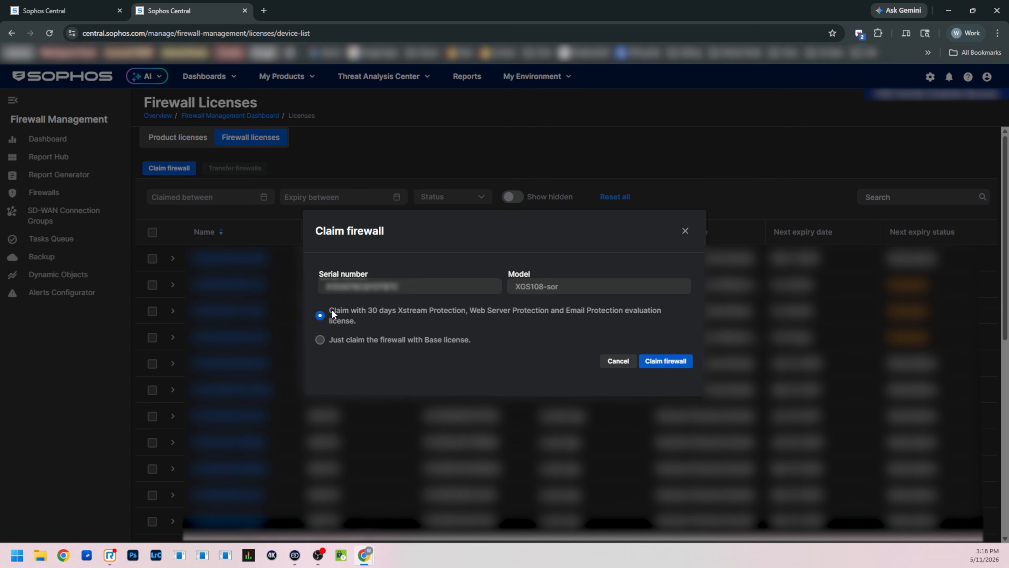
pyautogui.moveTo(332, 314); pyautogui.dragTo(467, 317)
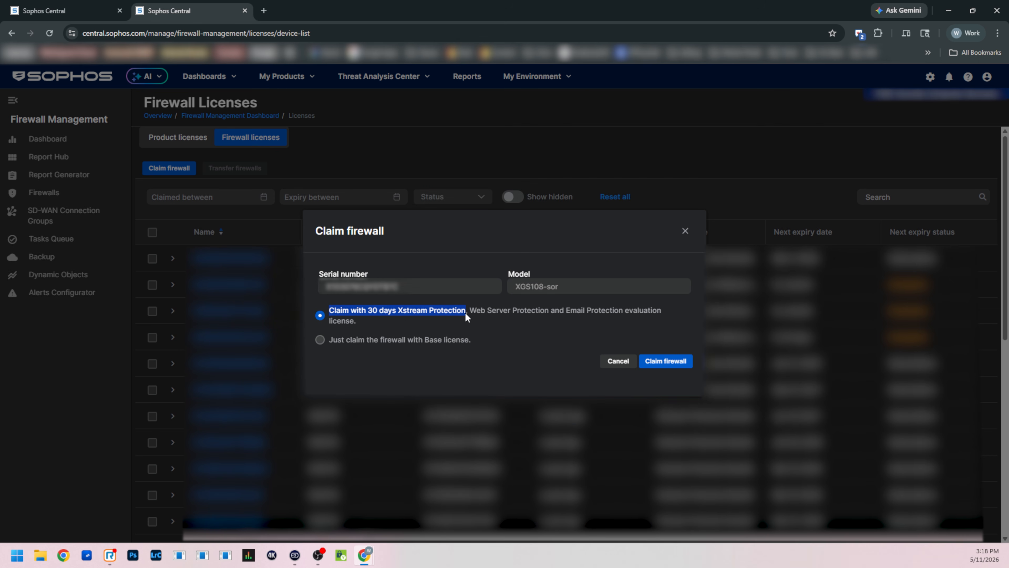
pyautogui.click(659, 362)
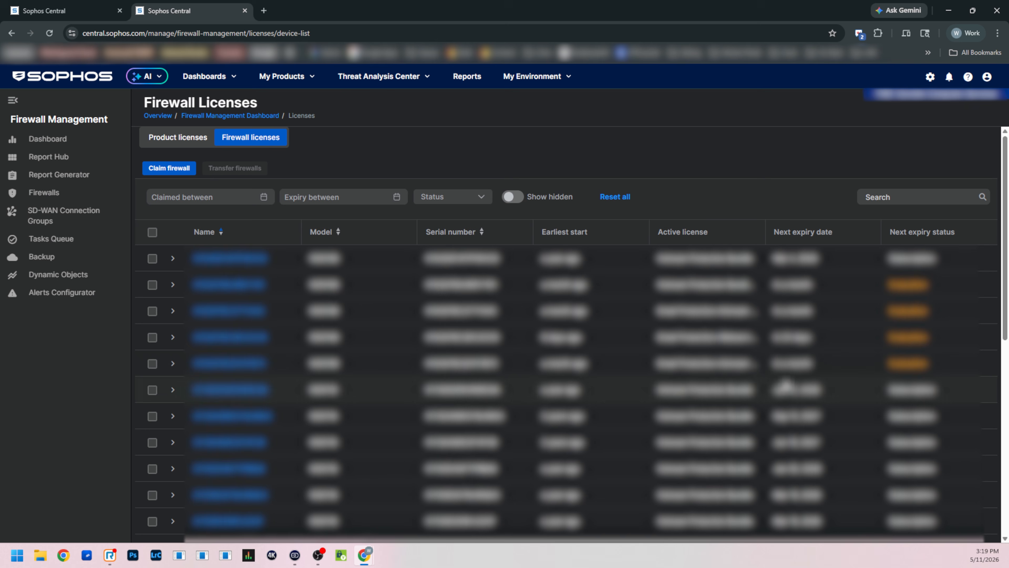
# - Open the firewalls list in Firewall Management and start adding an already configured firewall
pyautogui.click(300, 78)
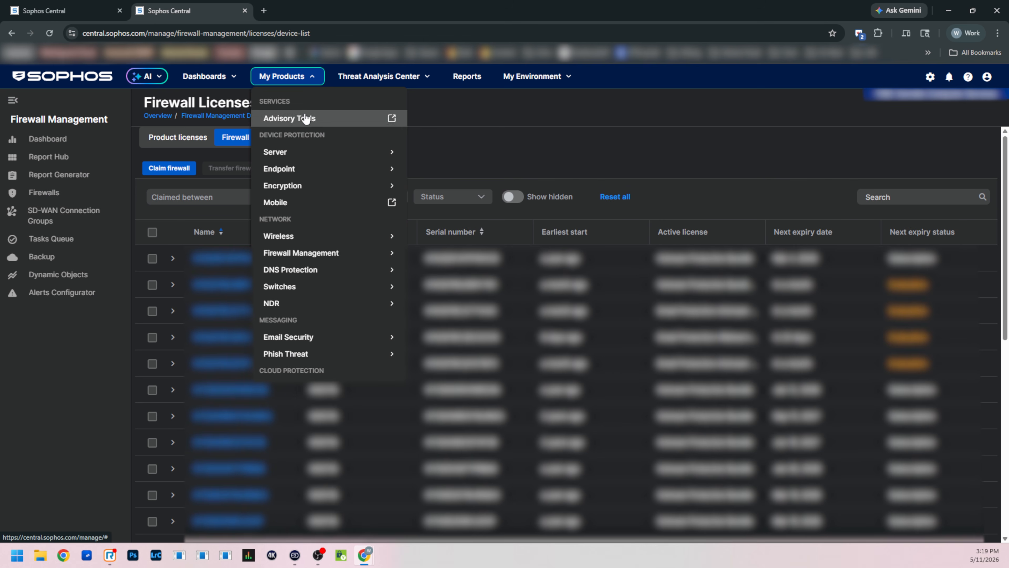
pyautogui.moveTo(311, 258)
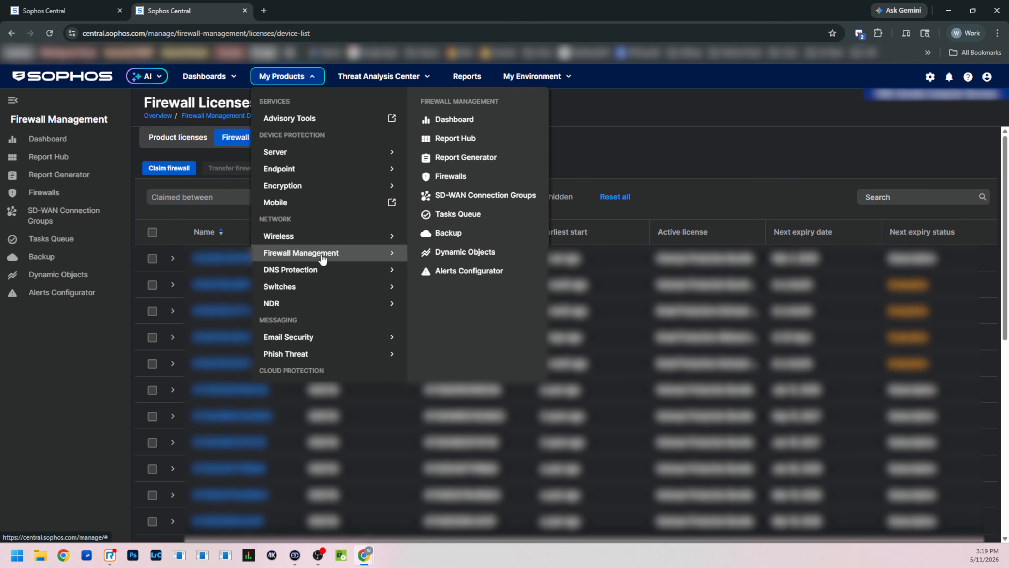
pyautogui.click(461, 175)
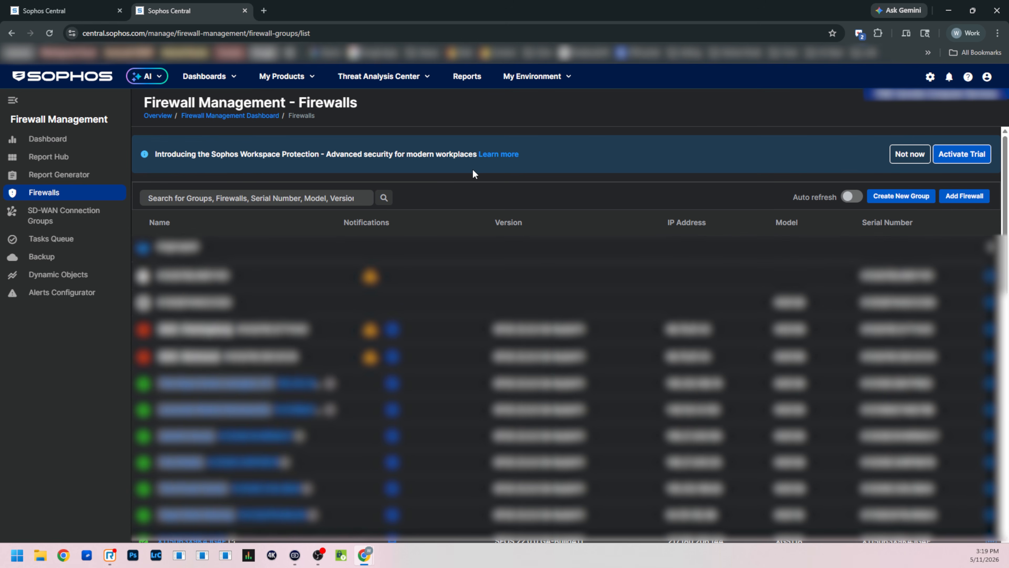
pyautogui.click(969, 197)
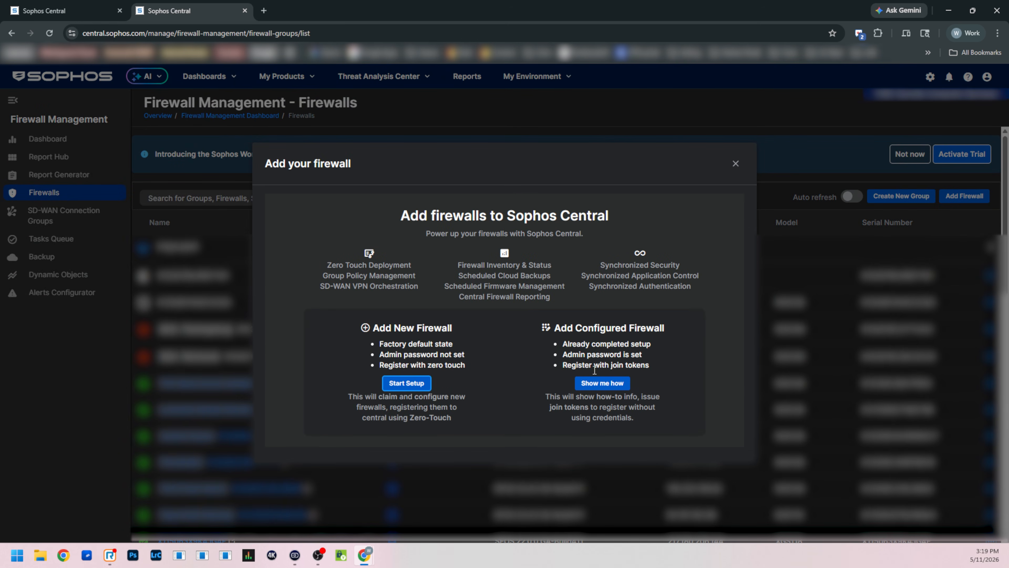
pyautogui.click(608, 388)
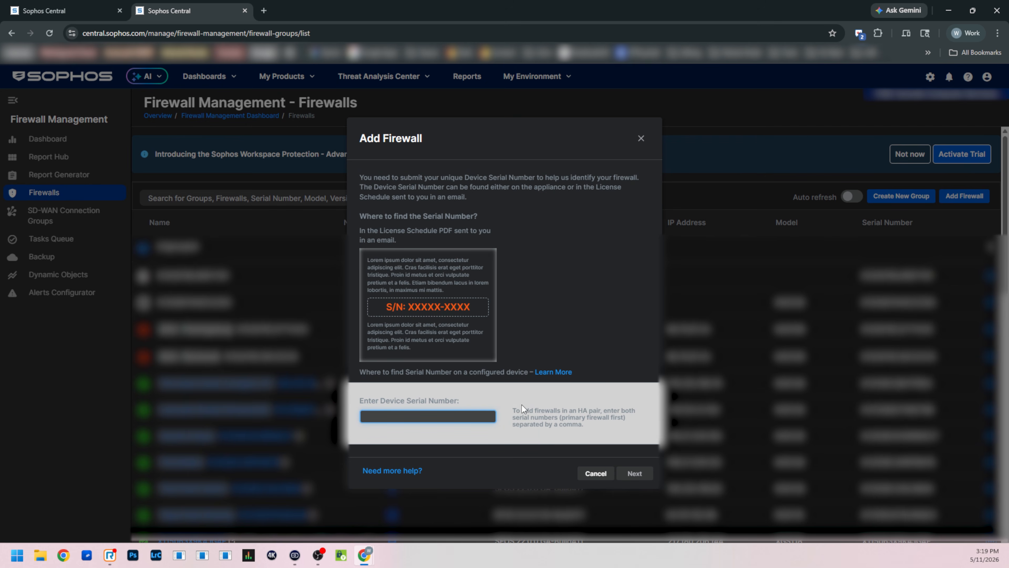
# - Enter the device serial number, keep registration using OTP, and copy the OTP to finish adding the firewall
pyautogui.hotkey('ctrl', 'v')
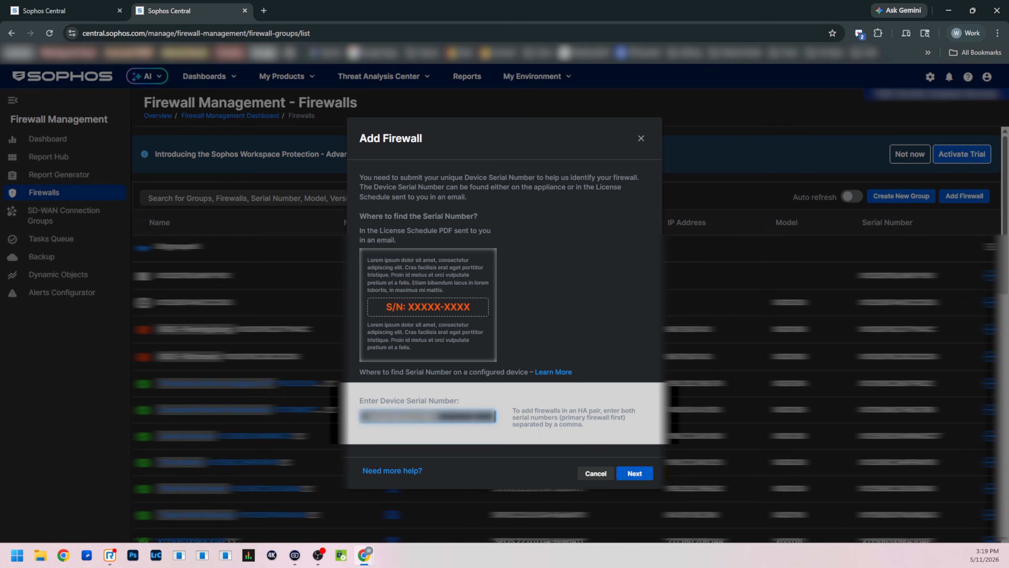
pyautogui.click(641, 475)
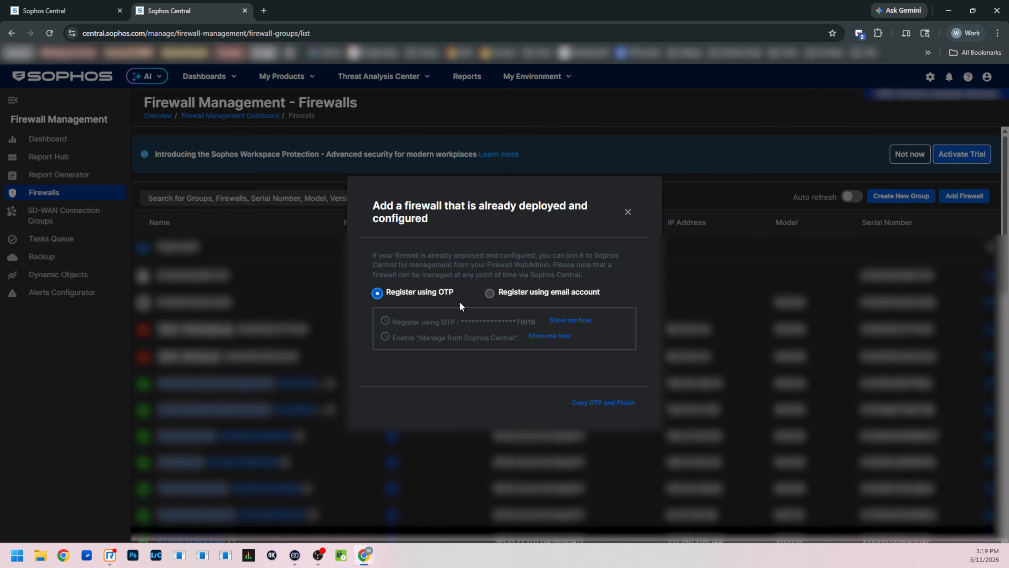
pyautogui.click(602, 406)
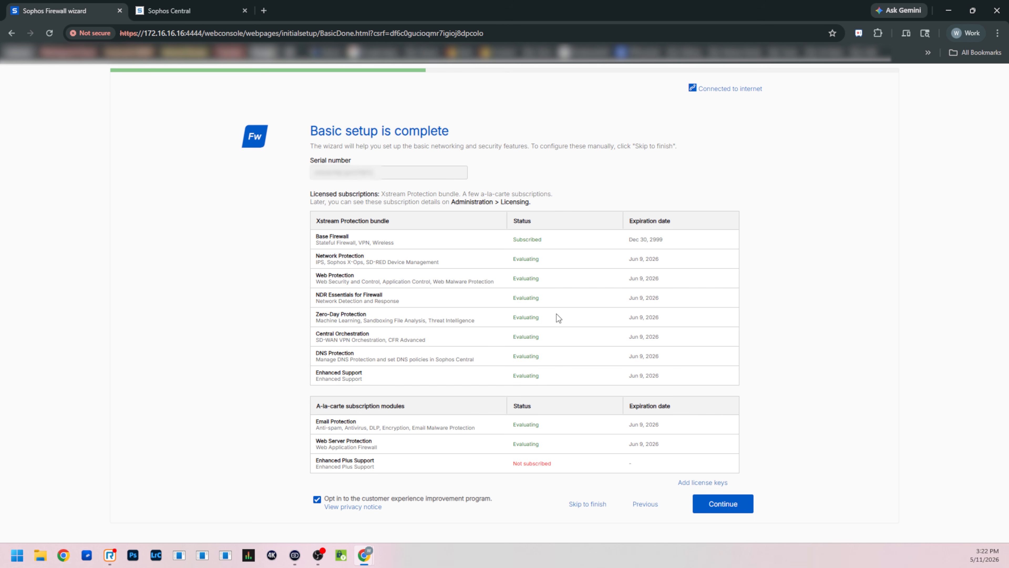
# - Continue past the basic setup and accept the LAN configuration with IP 172.16.16.16 and DHCP range 172.16.16.17 to 172.16.16.254
pyautogui.click(736, 505)
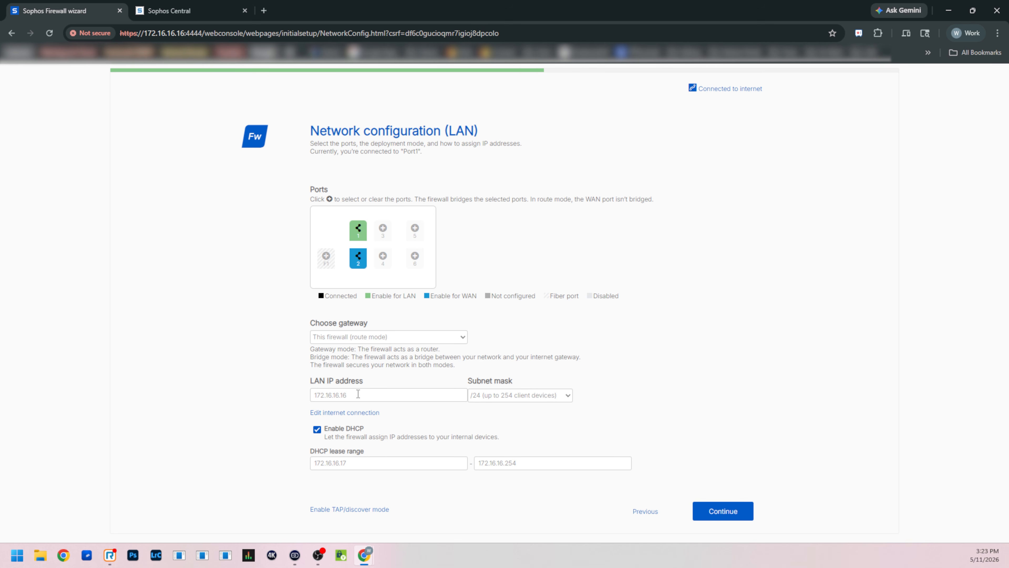
pyautogui.click(350, 463)
pyautogui.moveTo(517, 463); pyautogui.dragTo(506, 463)
pyautogui.click(530, 416)
pyautogui.click(713, 513)
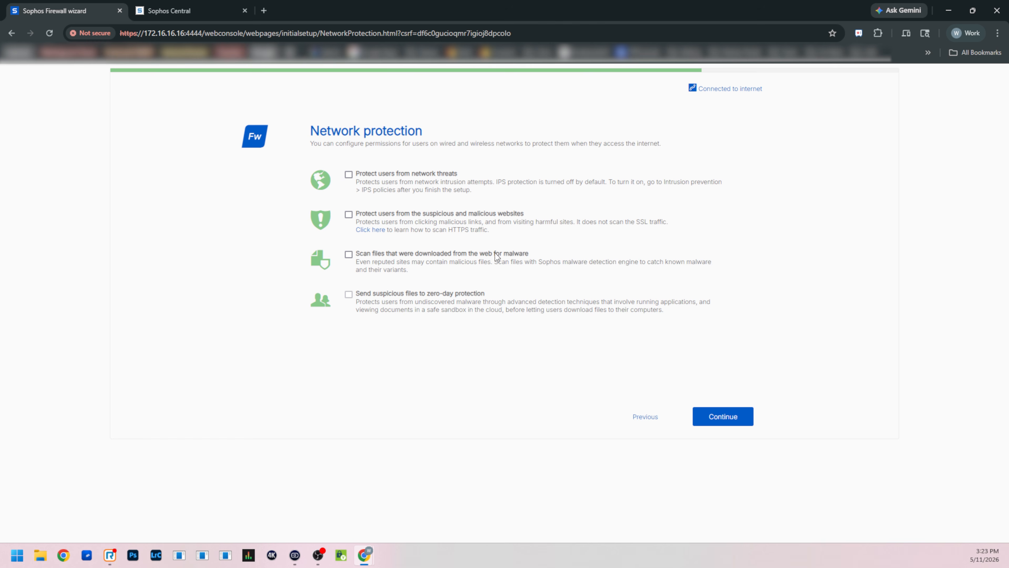
# - Enable protection from network threats and malicious websites, web malware scanning and zero-day protection, and accept the network protection settings
pyautogui.click(349, 214)
pyautogui.click(348, 254)
pyautogui.click(721, 422)
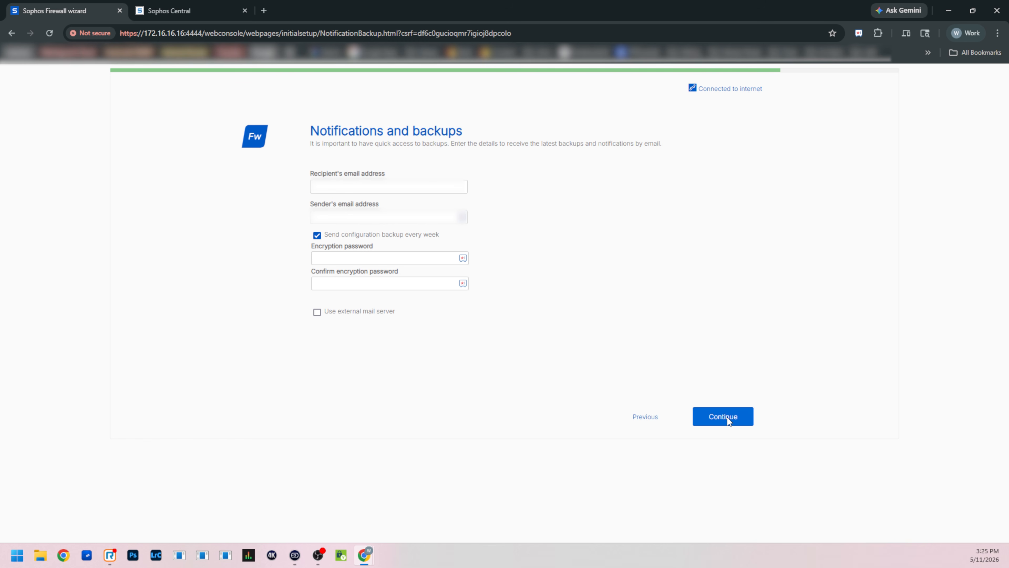
# - Enter the recipient's and sender's email addresses and the encryption password for weekly configuration backups, and finish the setup wizard
pyautogui.click(421, 190)
pyautogui.write('[blurred][blurred]')
pyautogui.write('[blurred]')
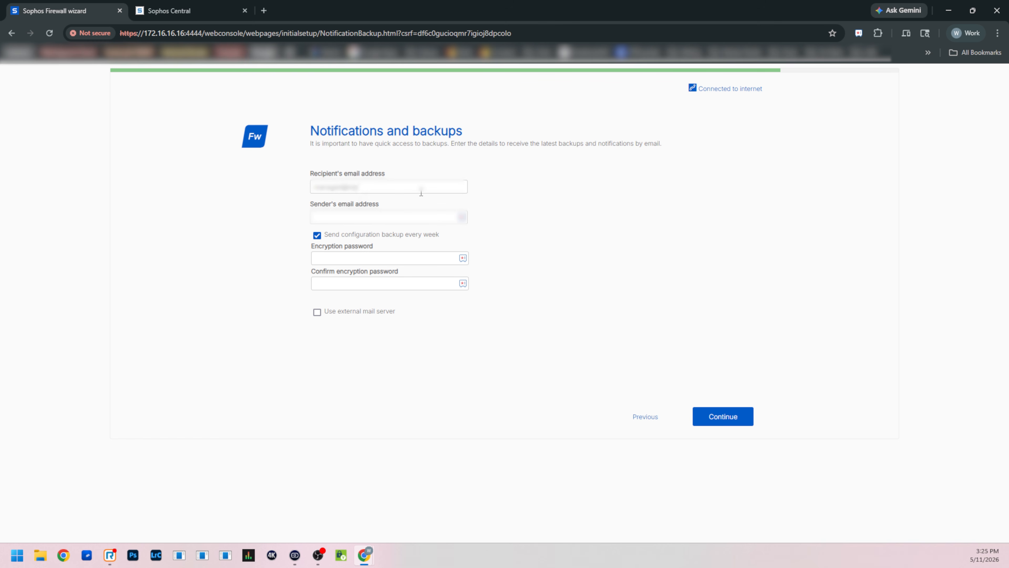
pyautogui.press('Tab')
pyautogui.write('[blurred][blurred]')
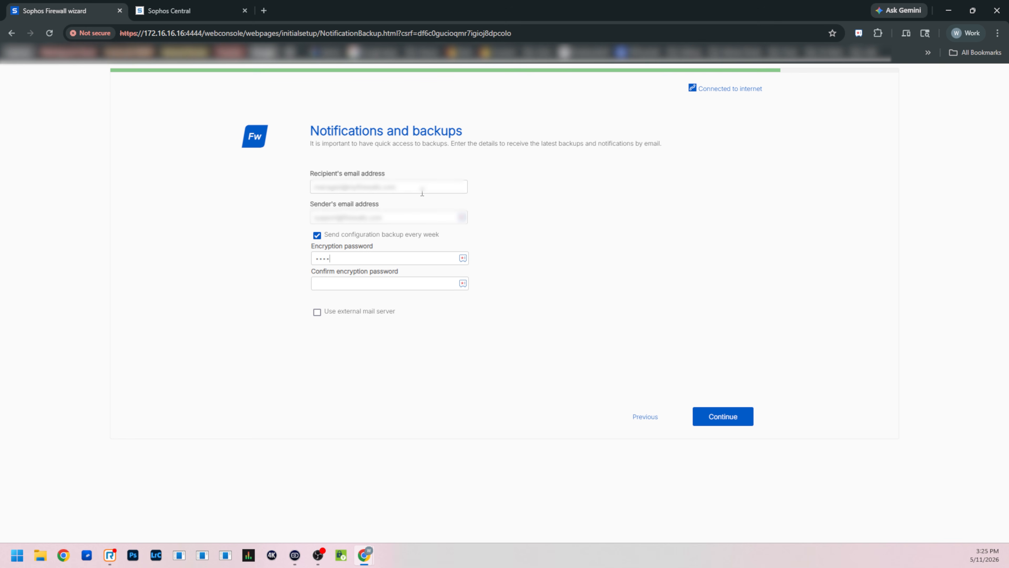
pyautogui.write('*******')
pyautogui.click(734, 420)
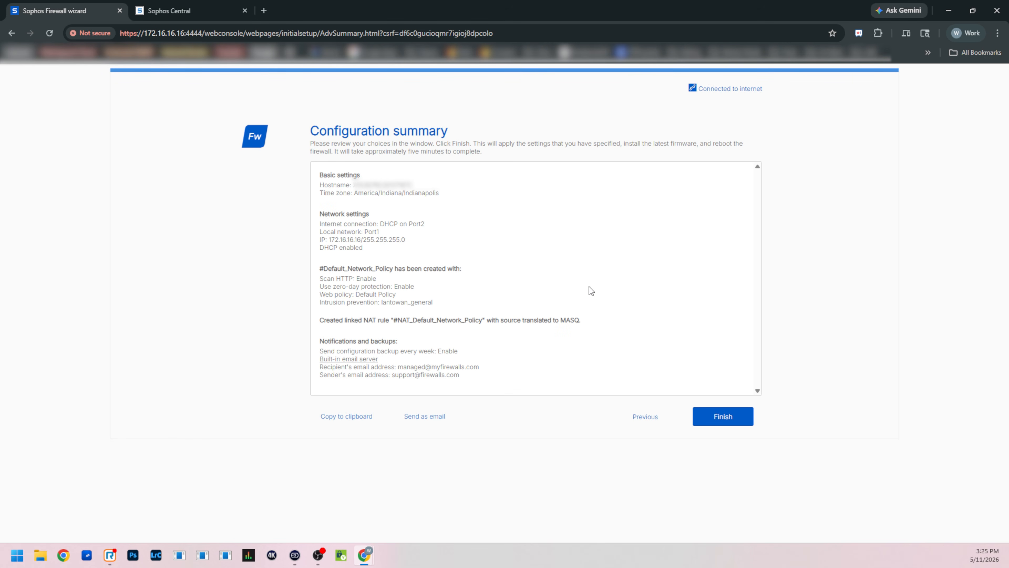
pyautogui.click(717, 422)
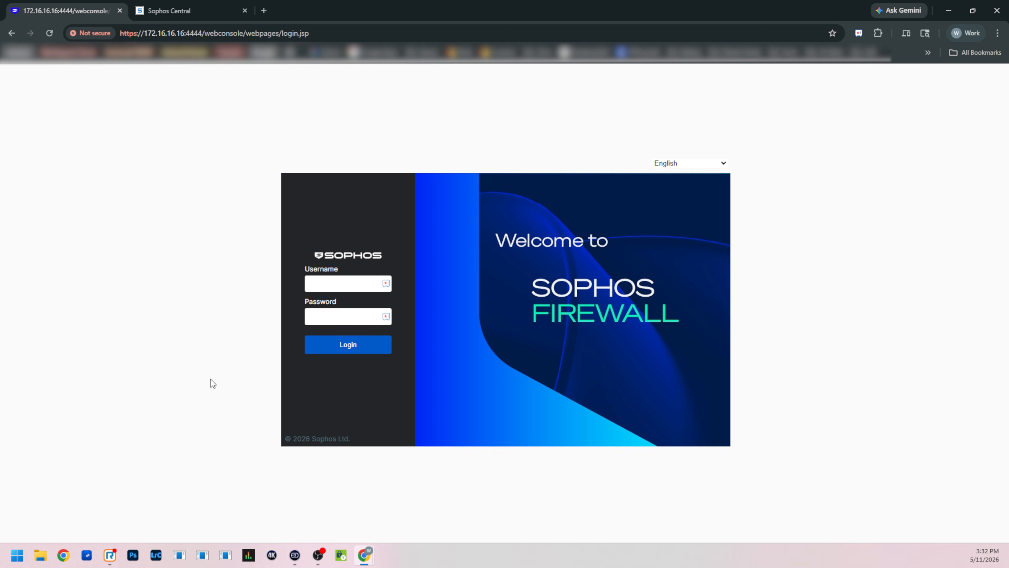
# - Log in to the firewall's web console as admin with the account password
pyautogui.click(341, 281)
pyautogui.write('admin')
pyautogui.press('Tab')
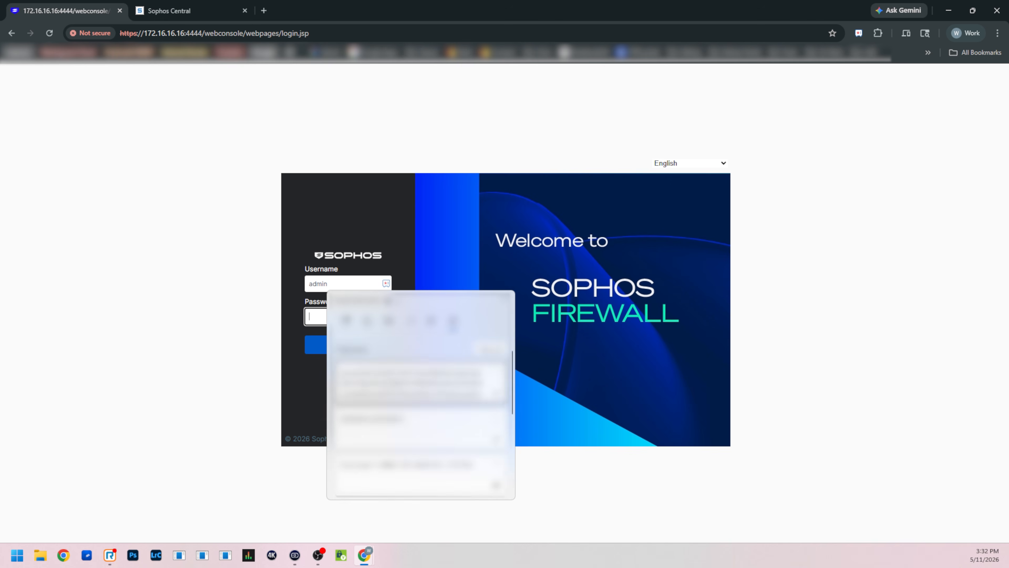
pyautogui.click(409, 476)
pyautogui.click(364, 355)
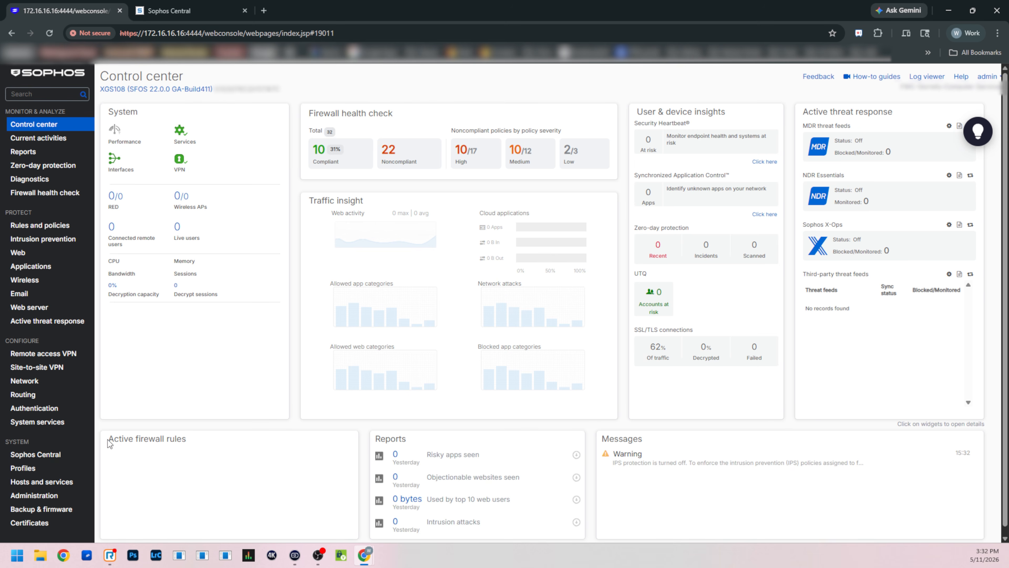
# - Register the firewall with Sophos Central using the copied OTP
pyautogui.click(49, 459)
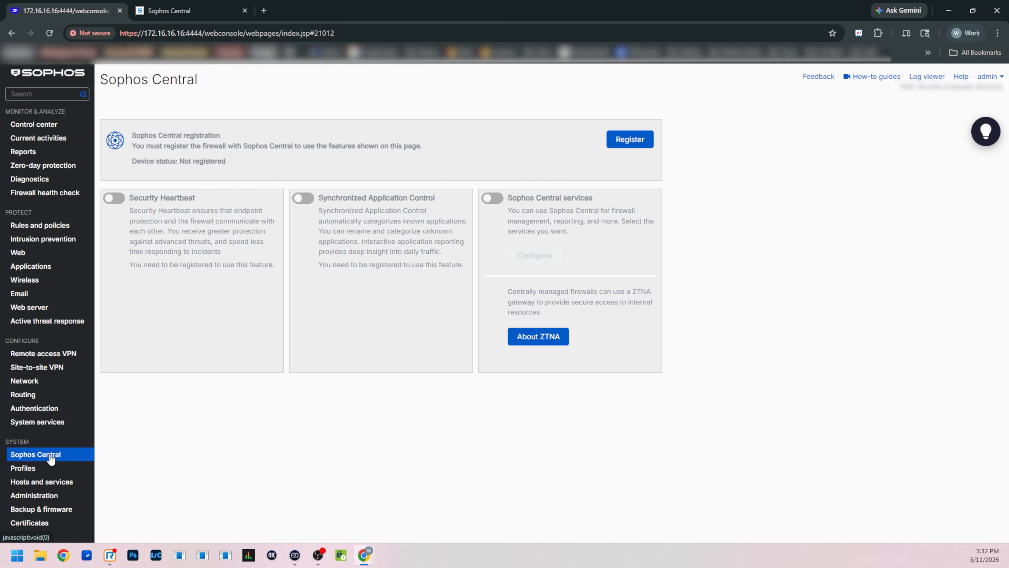
pyautogui.click(630, 139)
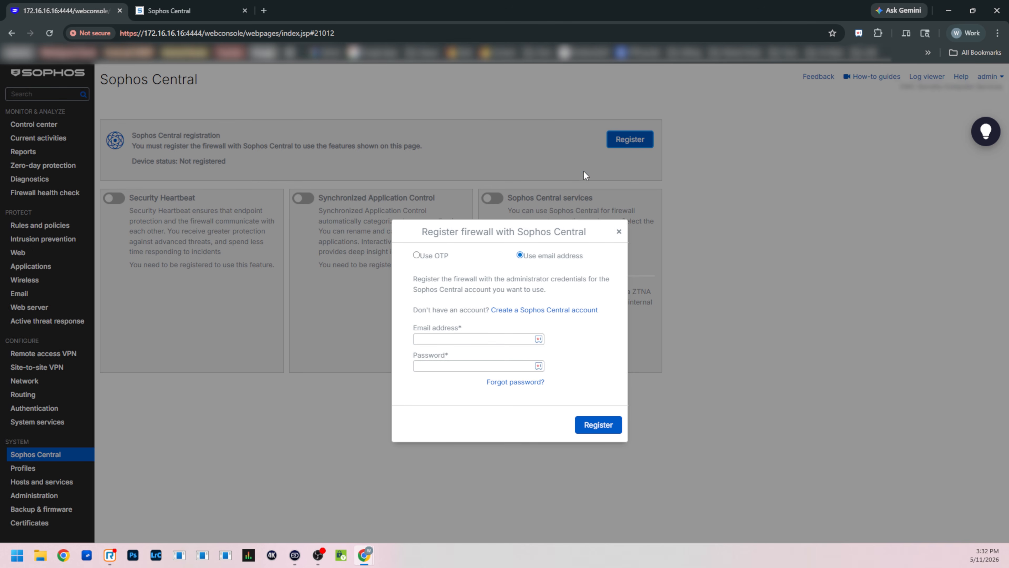
pyautogui.click(417, 255)
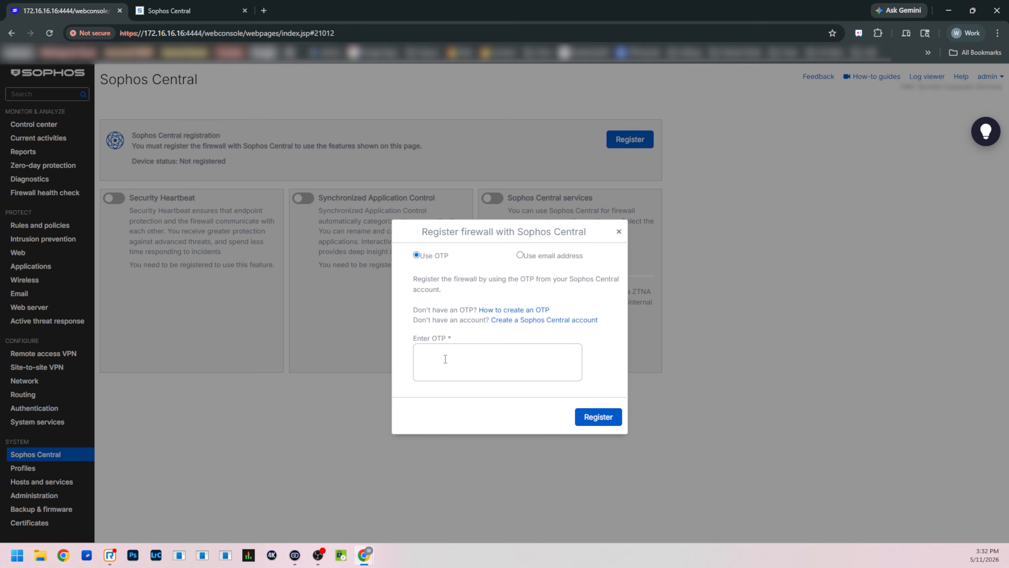
pyautogui.press('super+v')
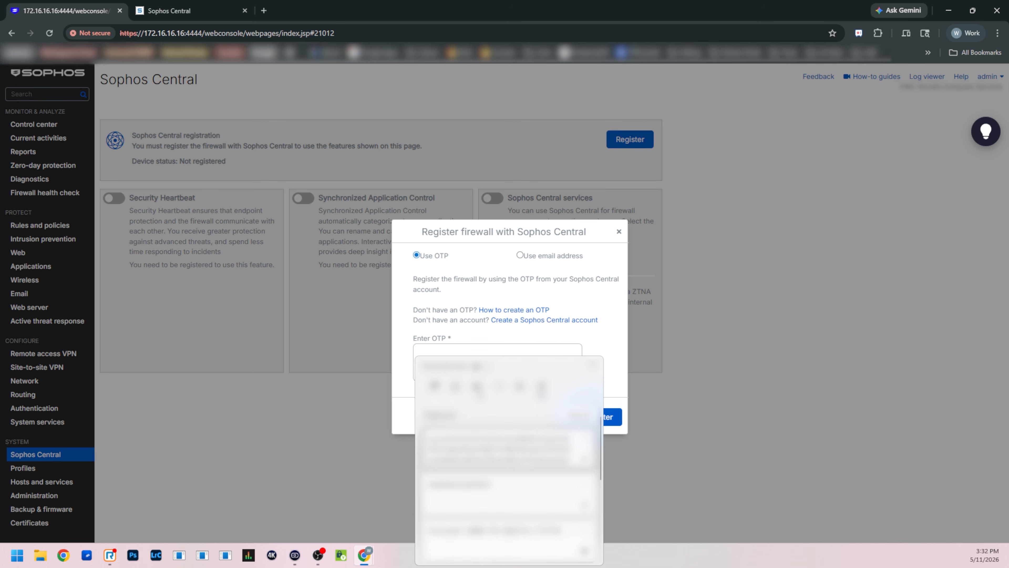
pyautogui.click(491, 451)
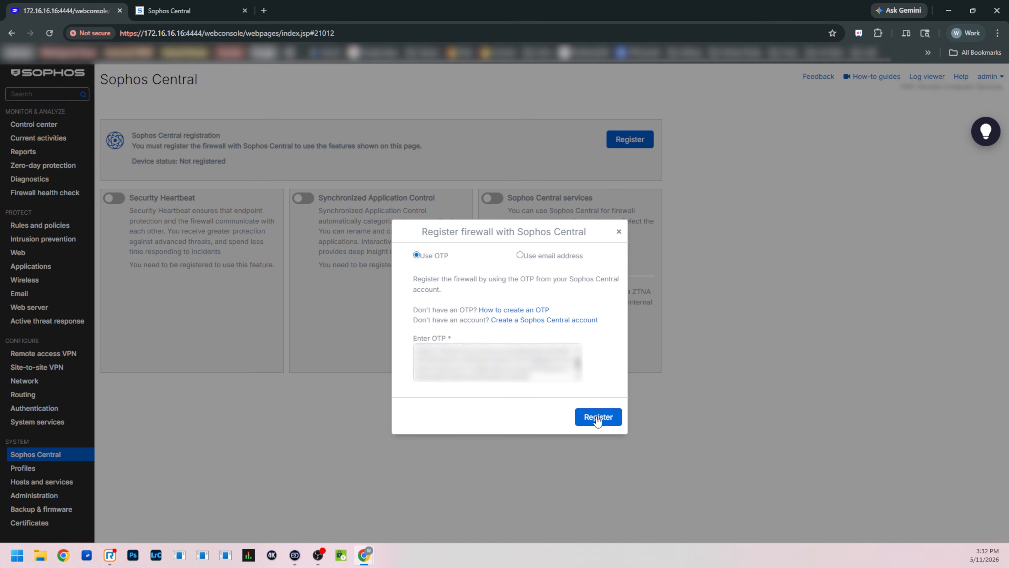
pyautogui.click(597, 418)
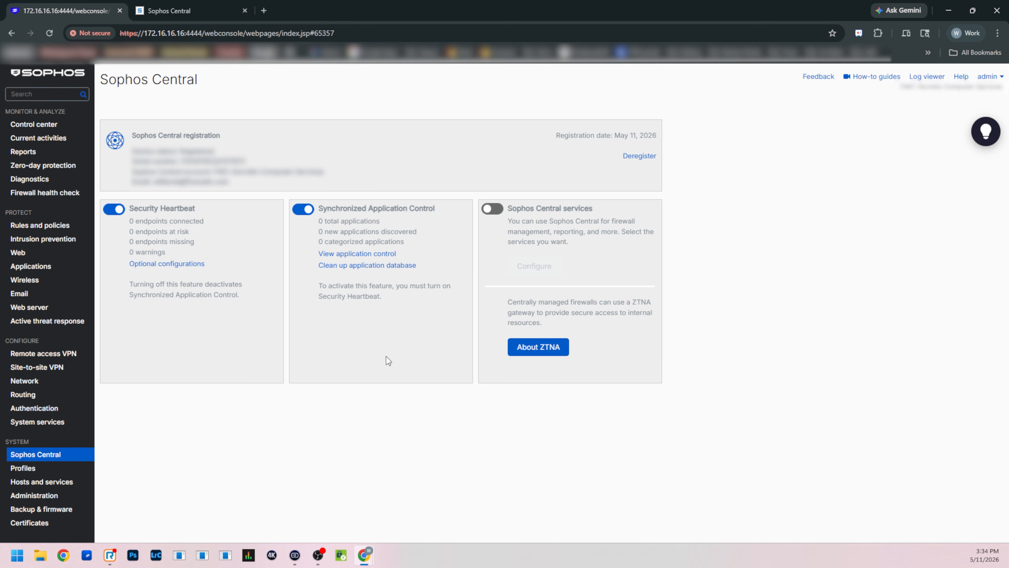
# - Turn on Sophos Central services with sending reports and logs and management from Sophos Central, and apply them
pyautogui.click(493, 208)
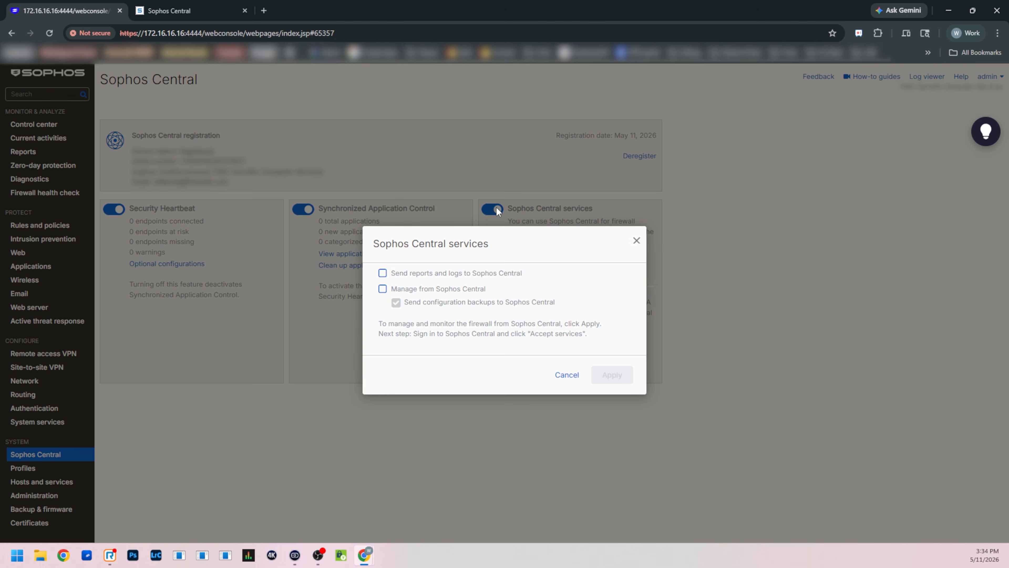
pyautogui.click(384, 274)
pyautogui.click(382, 289)
pyautogui.click(617, 380)
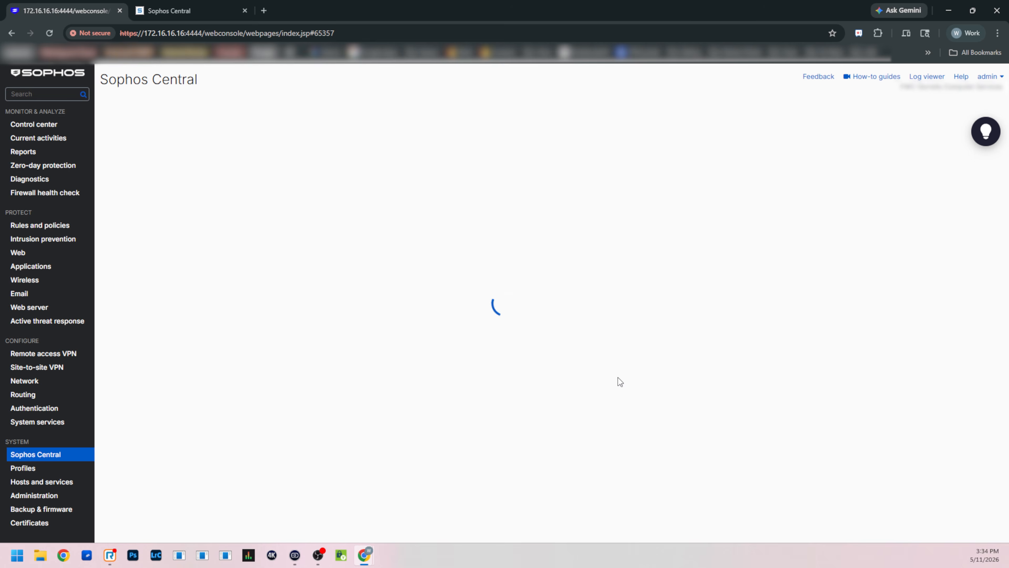
# - Open the license key activation form from the firewall's licensing details
pyautogui.click(53, 495)
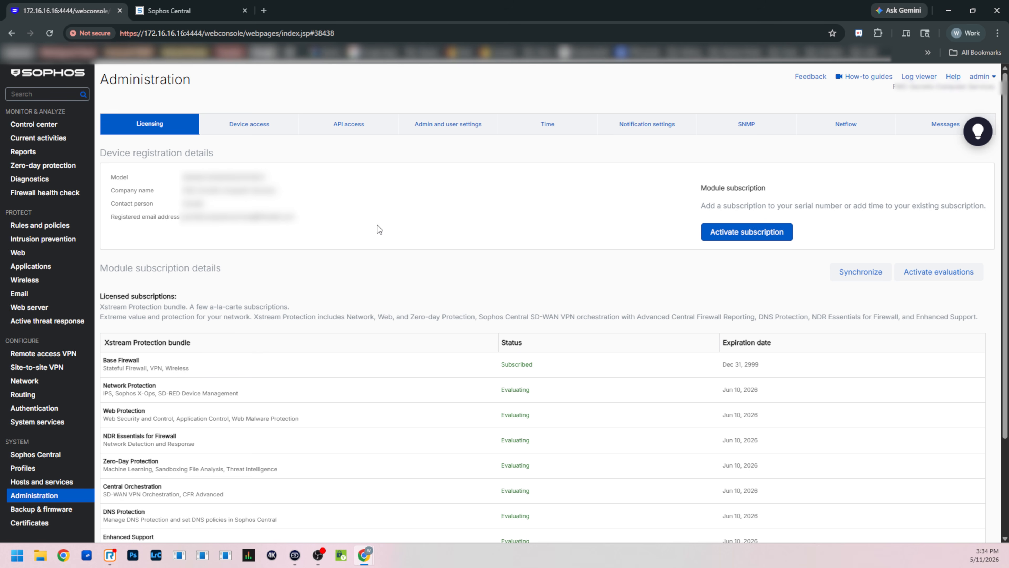
pyautogui.click(739, 235)
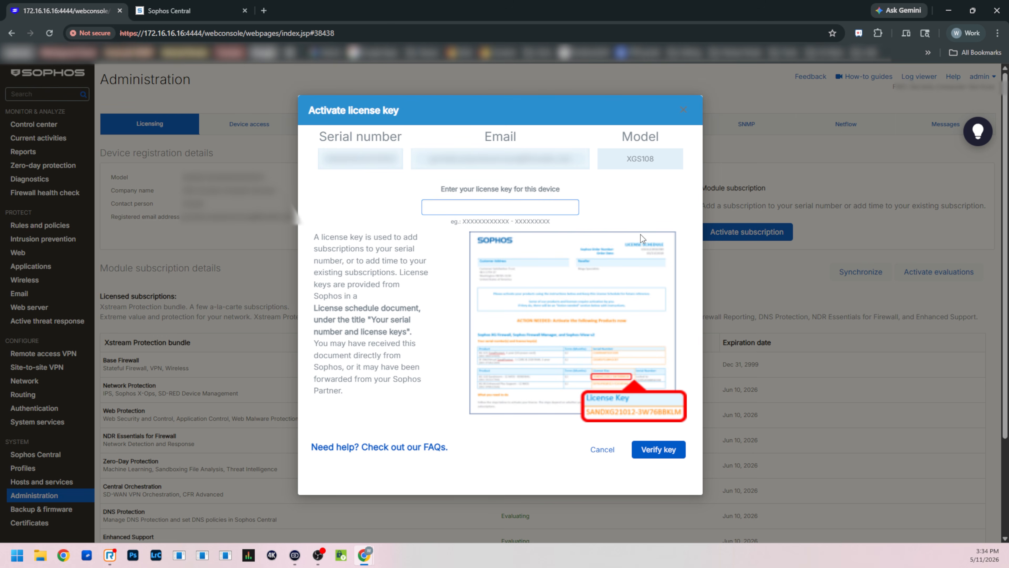